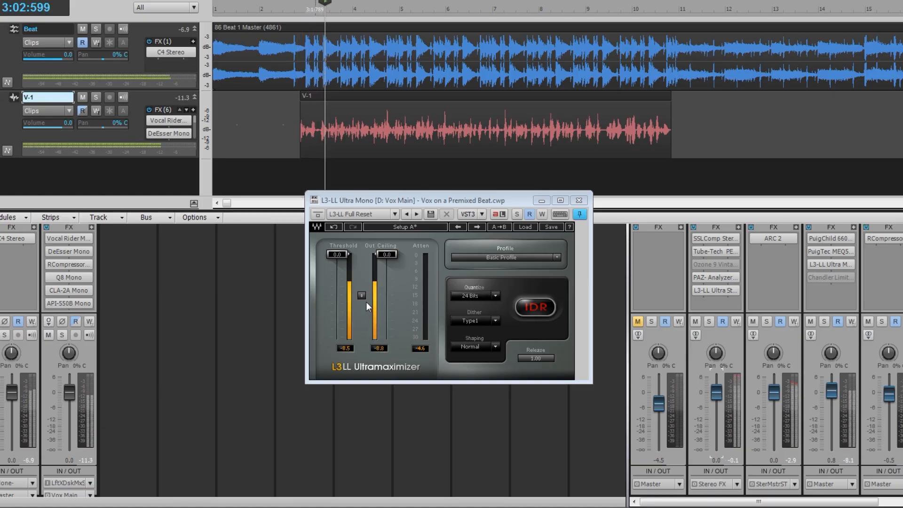
- Lower the L3-LL Ultramaximizer's linked threshold and ceiling together to -12.9 and compare the vocal with the limiter bypassed
left_click_drag(361, 295, 362, 331)
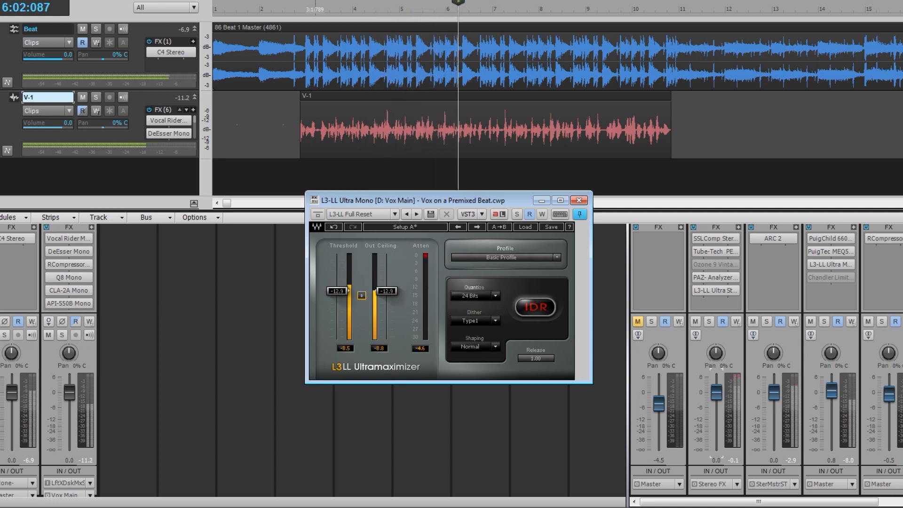
left_click(322, 216)
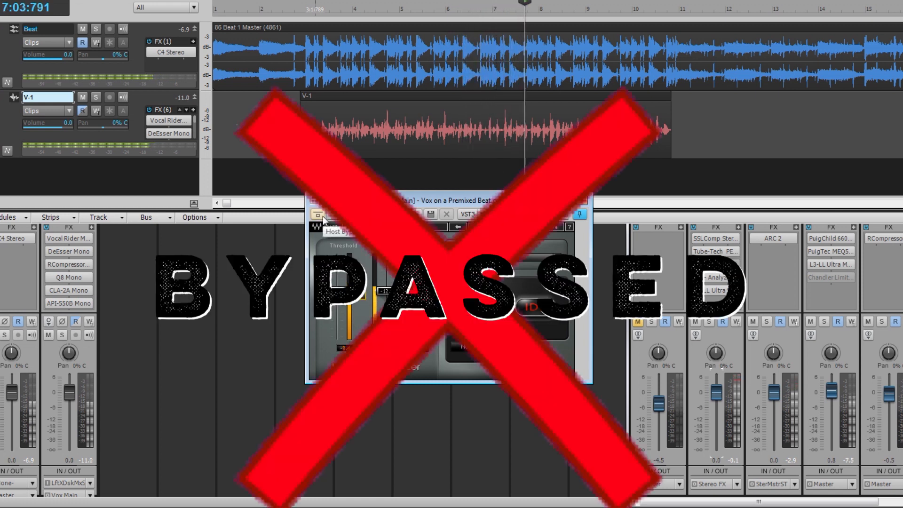
left_click(323, 216)
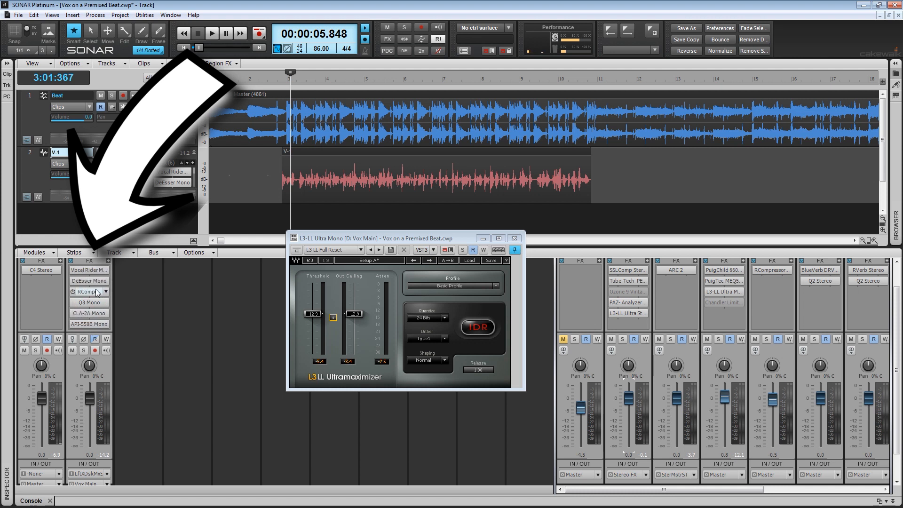
- Replay the vocal, lower the L3-LL's linked threshold and ceiling further to about -16, and toggle its bypass to compare
left_click(369, 177)
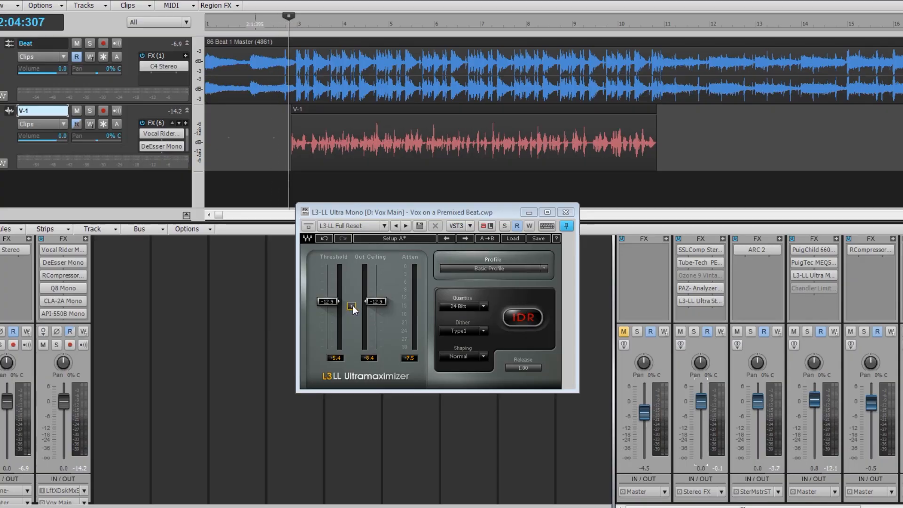
left_click_drag(353, 306, 353, 291)
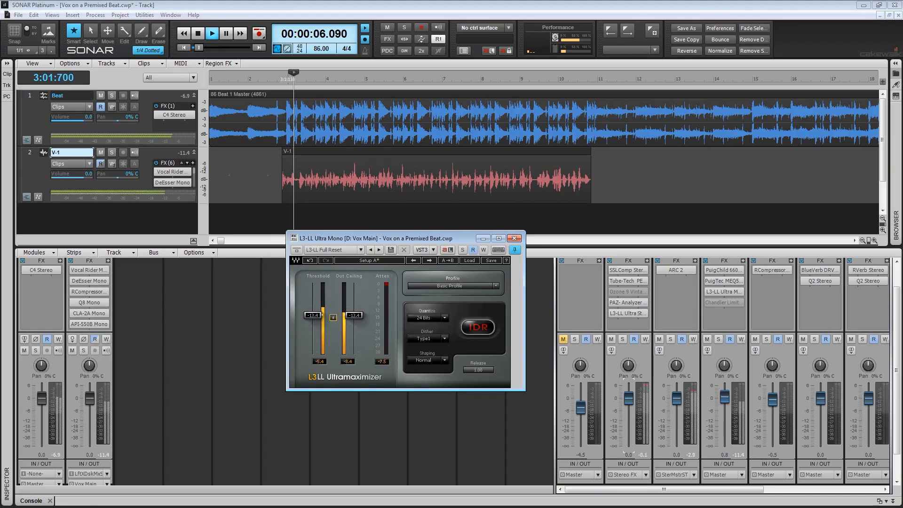
left_click_drag(333, 318, 354, 319)
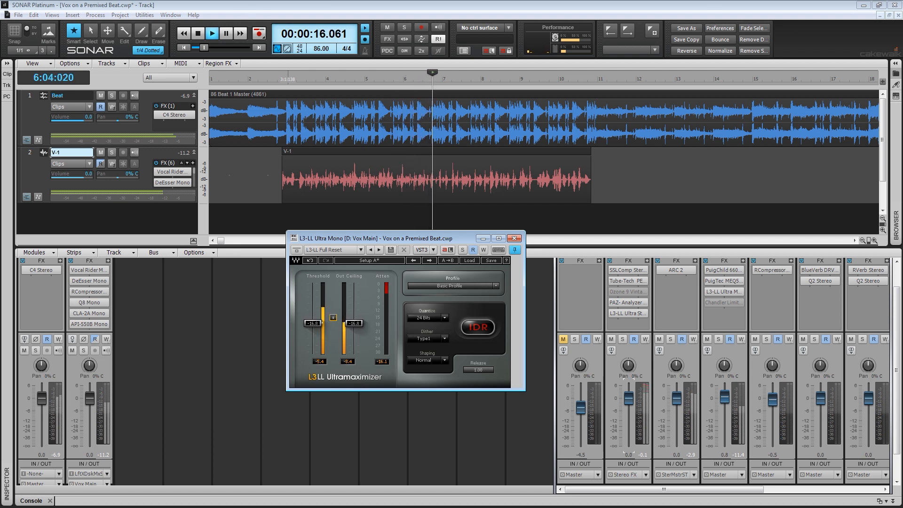
left_click(296, 249)
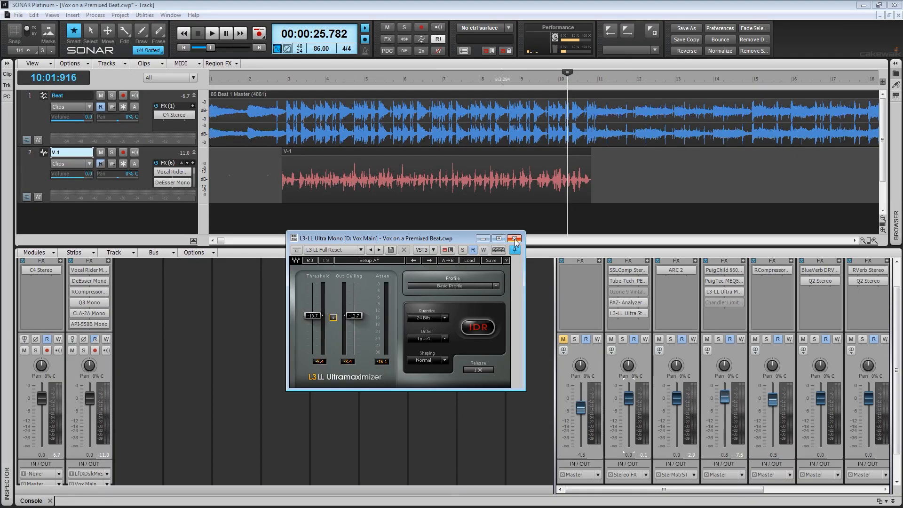
- Swap the L3-LL limiter on the Vox Main bus for the Chandler Limited Zener Limiter
left_click(515, 238)
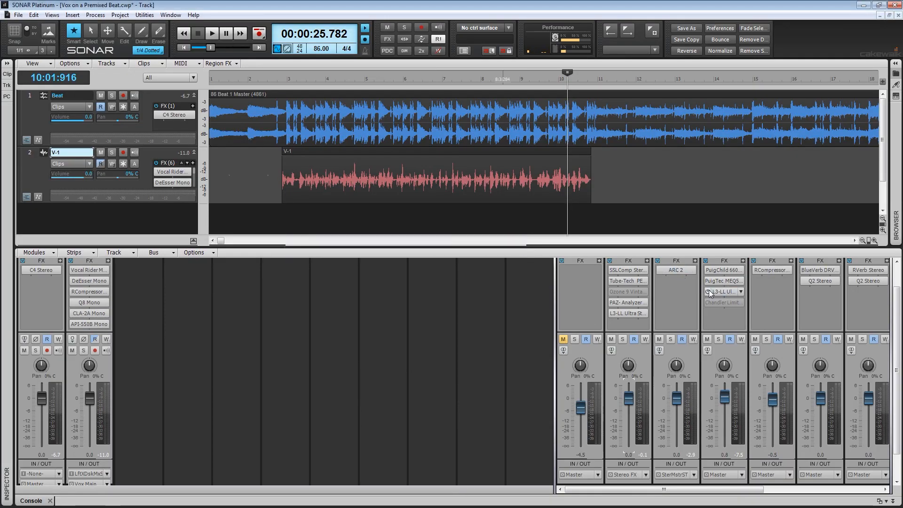
left_click(707, 291)
left_click(708, 302)
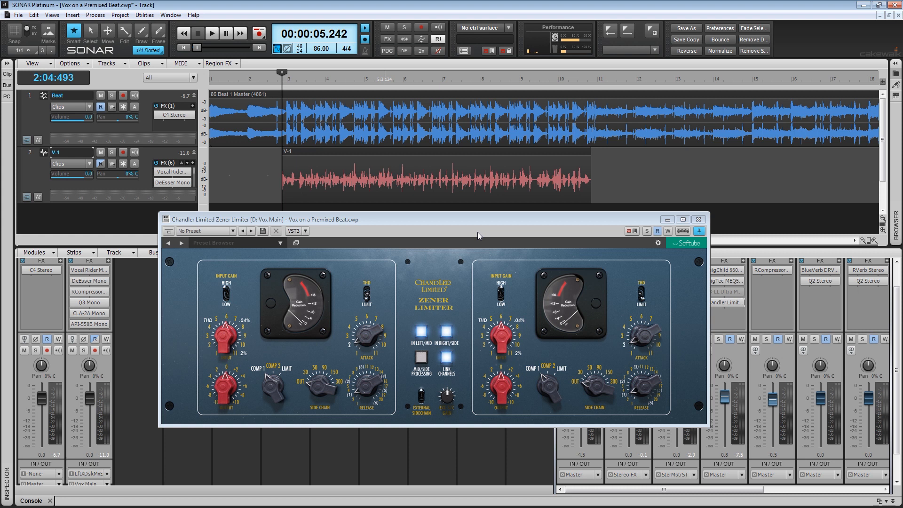
- During playback, switch the Zener Limiter to LIMIT mode with raised input and +2 dB output, and compare against bypass
key("space")
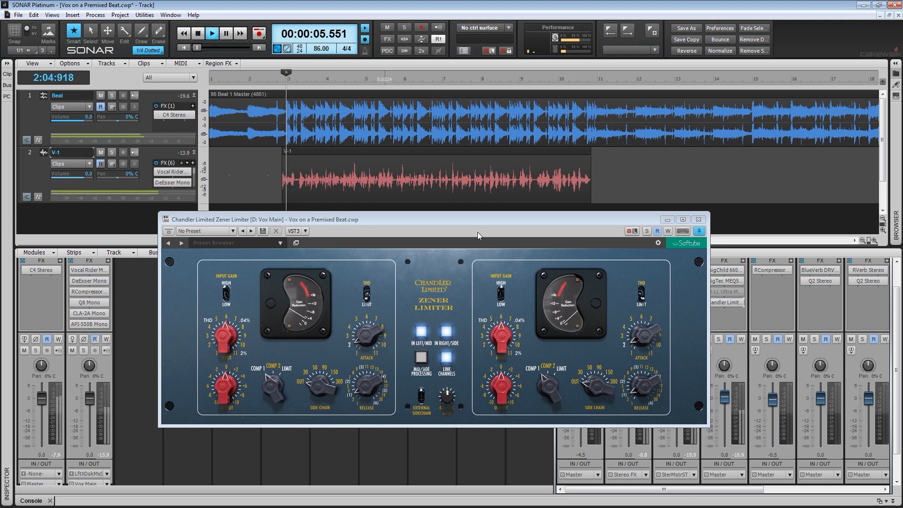
left_click_drag(219, 332, 219, 321)
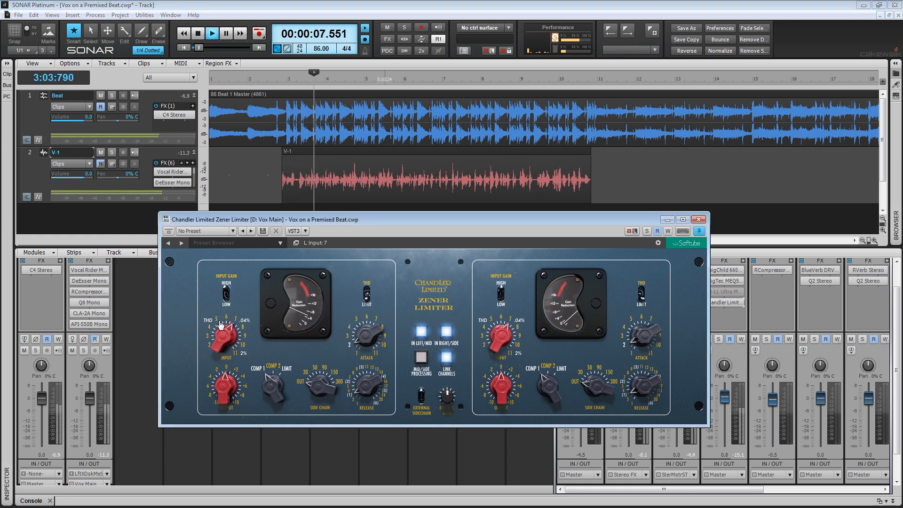
left_click_drag(228, 339, 228, 343)
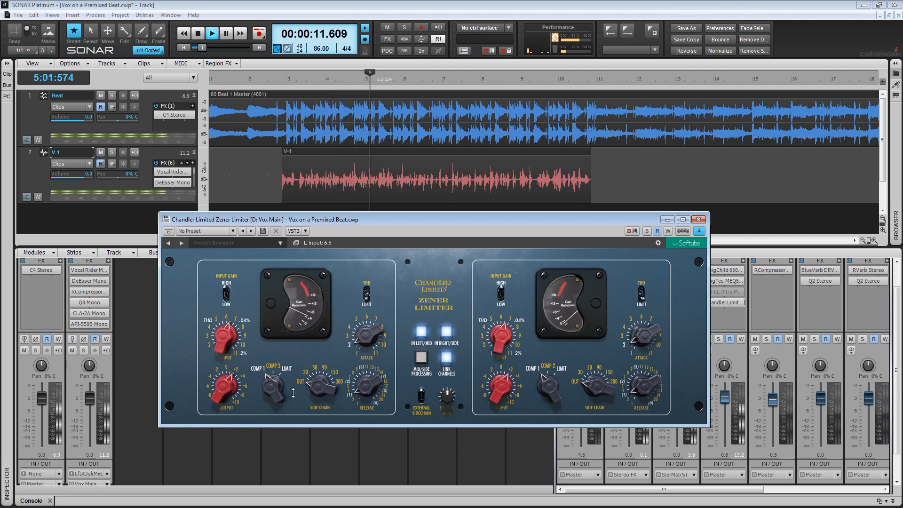
left_click_drag(277, 350, 228, 323)
left_click_drag(229, 374, 228, 375)
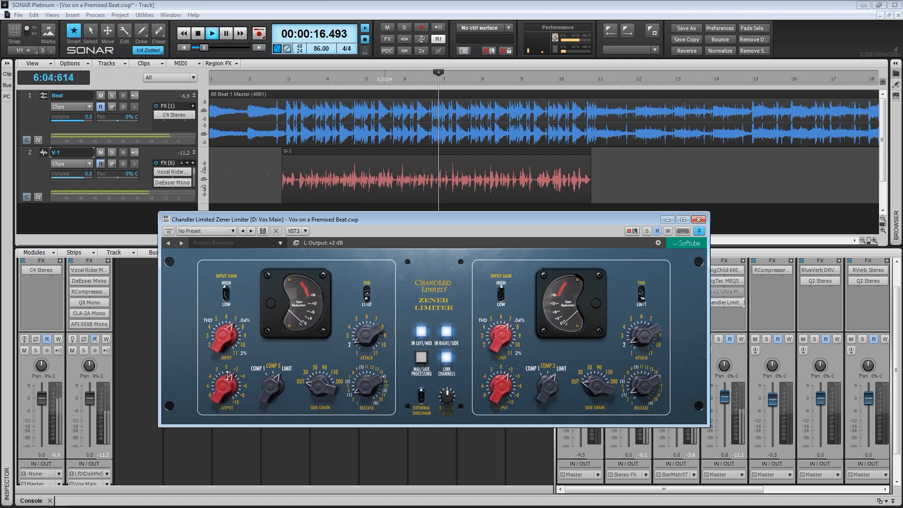
left_click(174, 232)
left_click(174, 233)
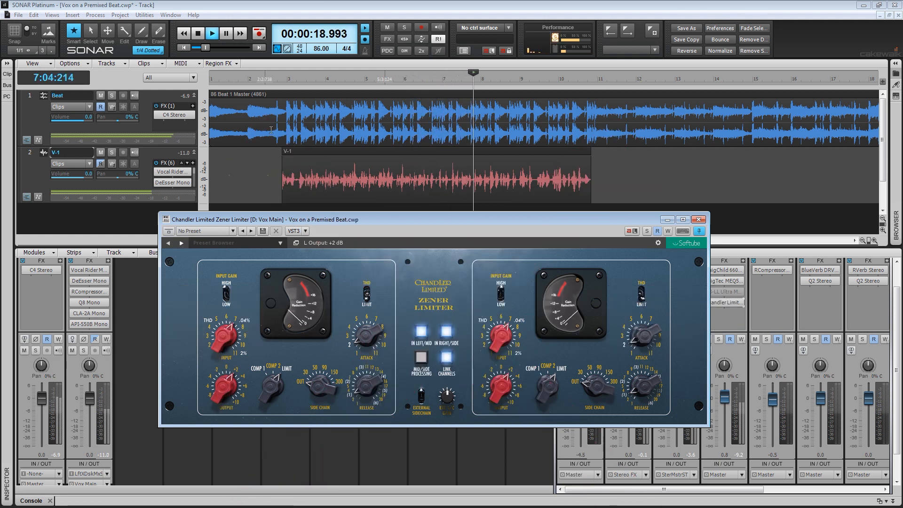
- Replay from near the start of the vocal, set the Zener Limiter's input to 6 and output to +3 dB, and toggle bypass to compare
left_click(283, 84)
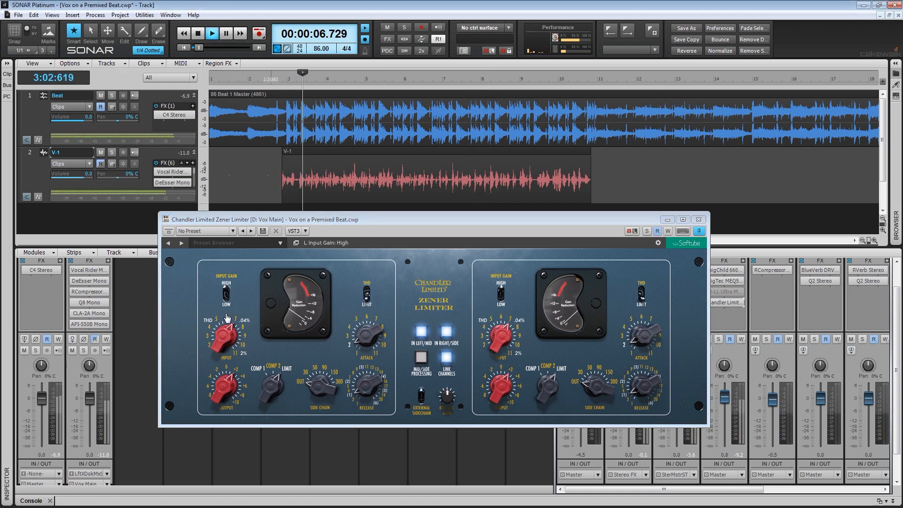
left_click_drag(222, 325, 229, 346)
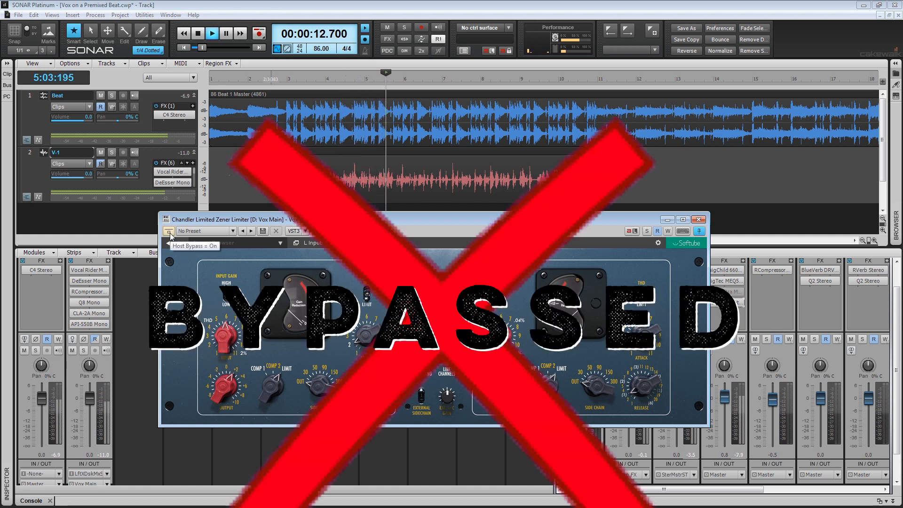
left_click(168, 231)
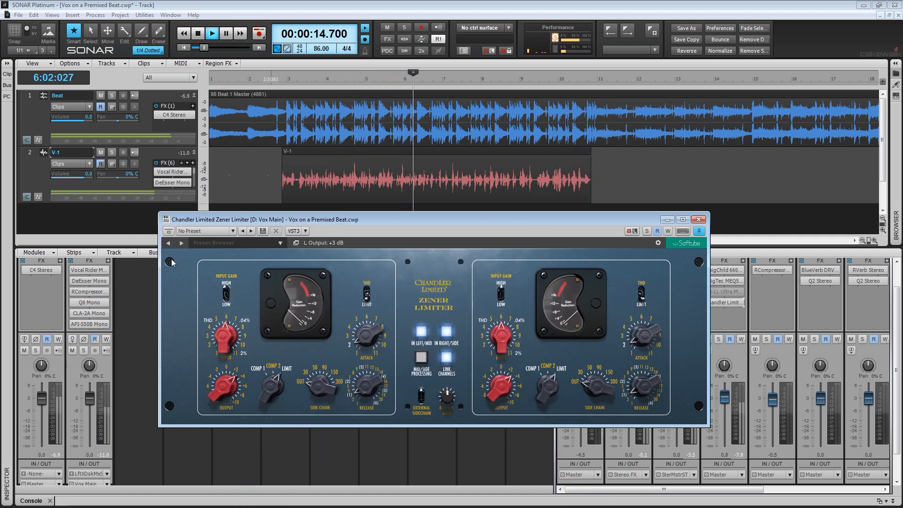
left_click(168, 234)
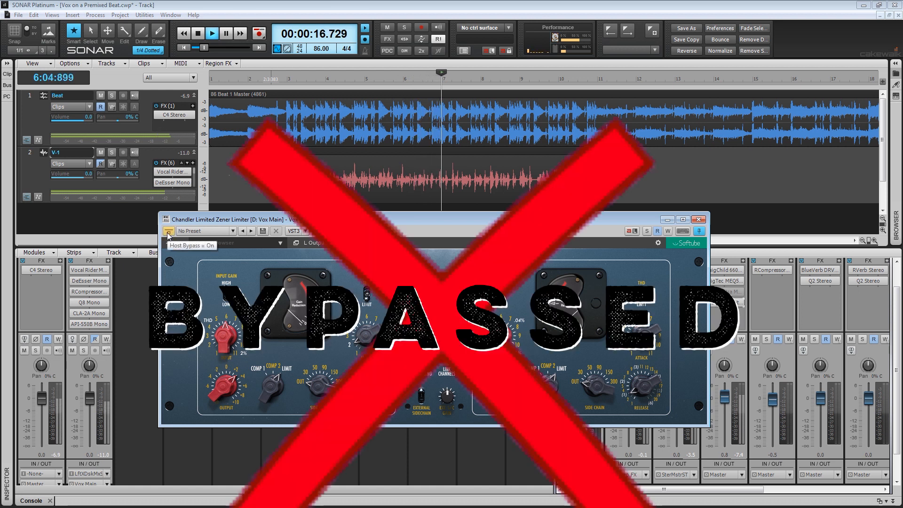
left_click(168, 233)
- Raise the Zener Limiter's output to +4 dB, replay the vocal from its start, and compare it with the limiter bypassed
left_click_drag(227, 386, 228, 381)
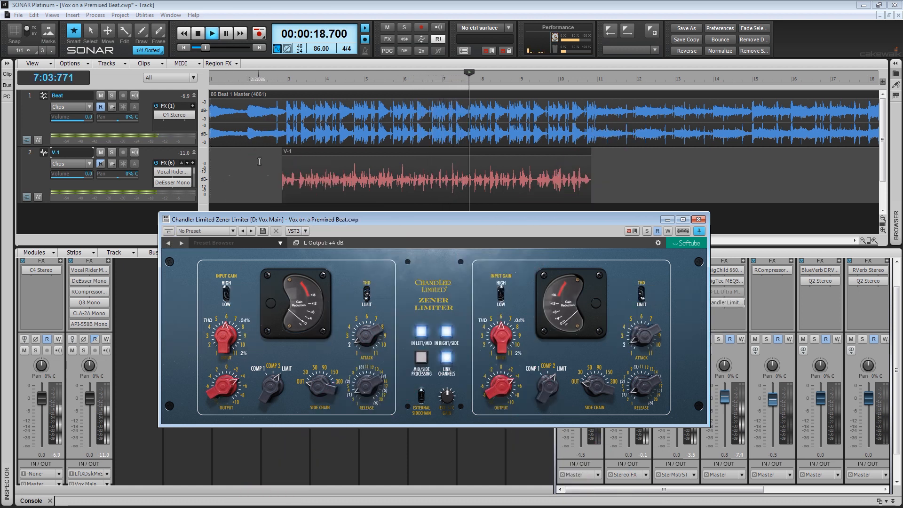
left_click(281, 176)
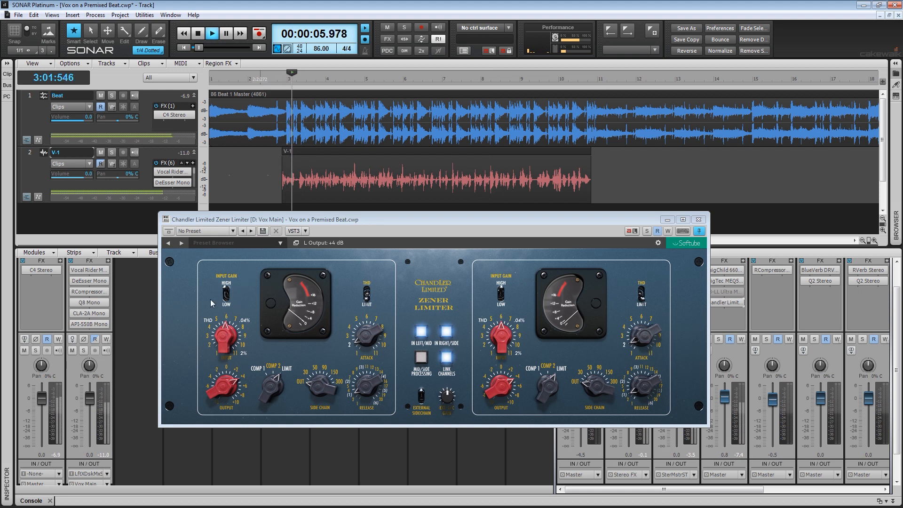
left_click(172, 232)
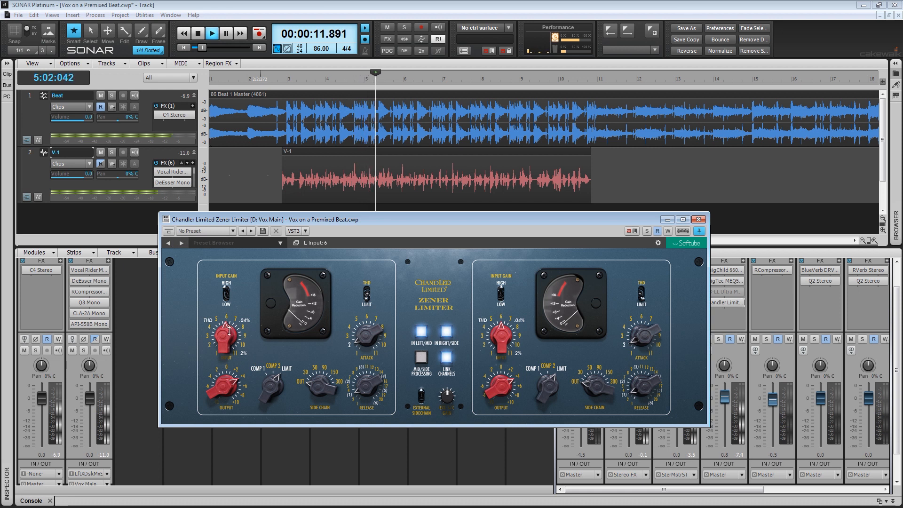
scroll(228, 328, "up", 1)
scroll(227, 386, "down", 1)
left_click(169, 231)
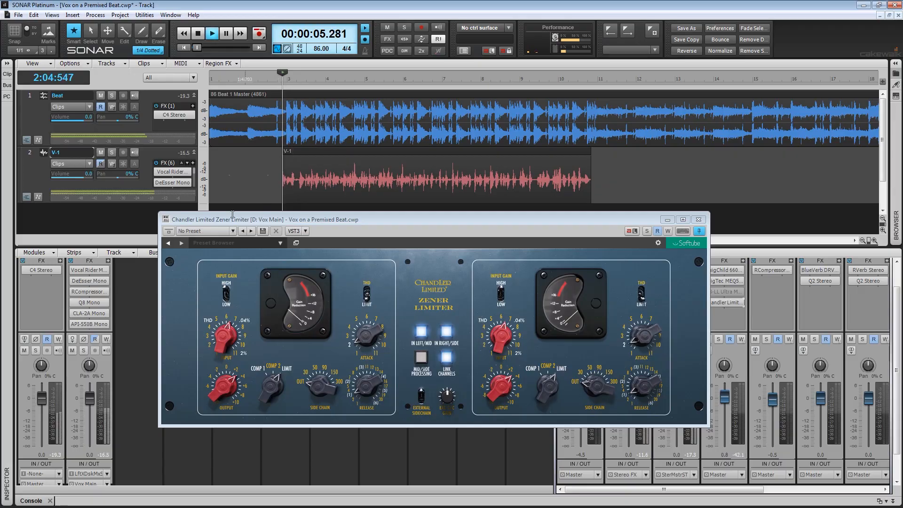
- Raise the Zener Limiter's input past the 0.04 % mark and set its output to 0 dB during playback
left_click_drag(225, 338, 225, 329)
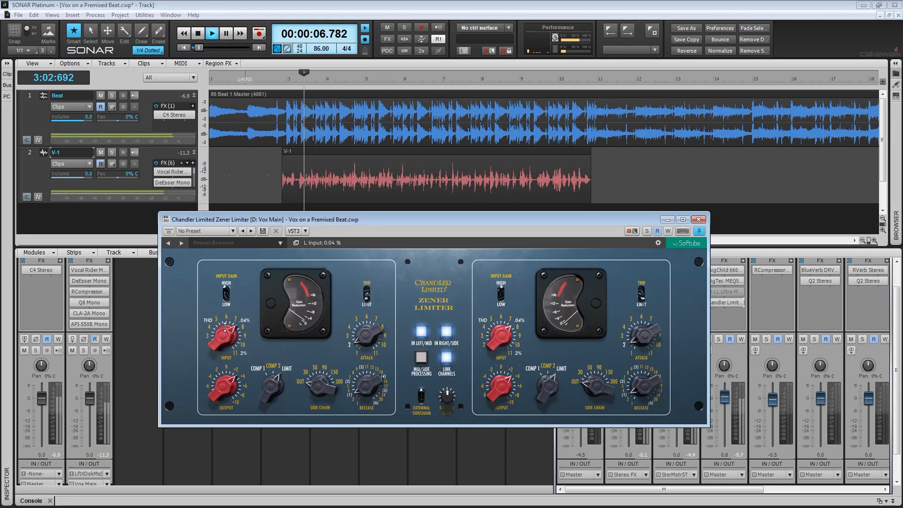
left_click_drag(227, 395, 228, 389)
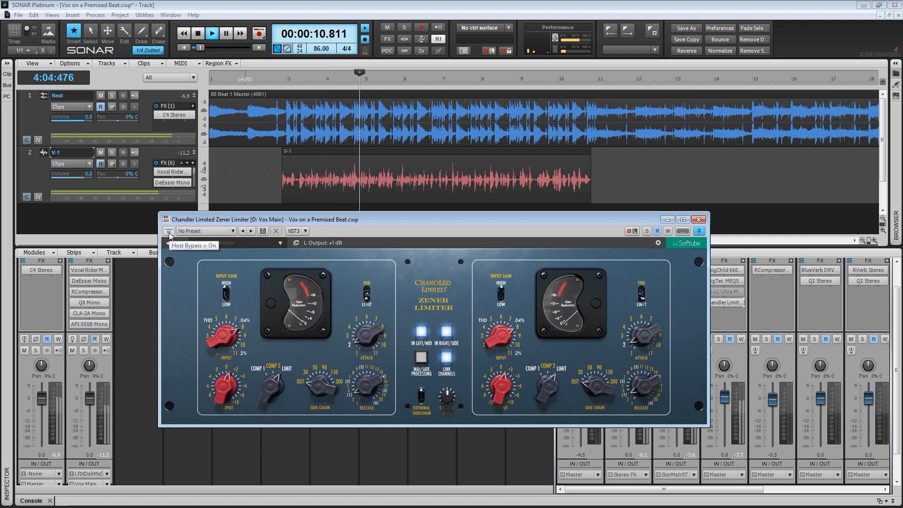
left_click_drag(229, 380, 229, 387)
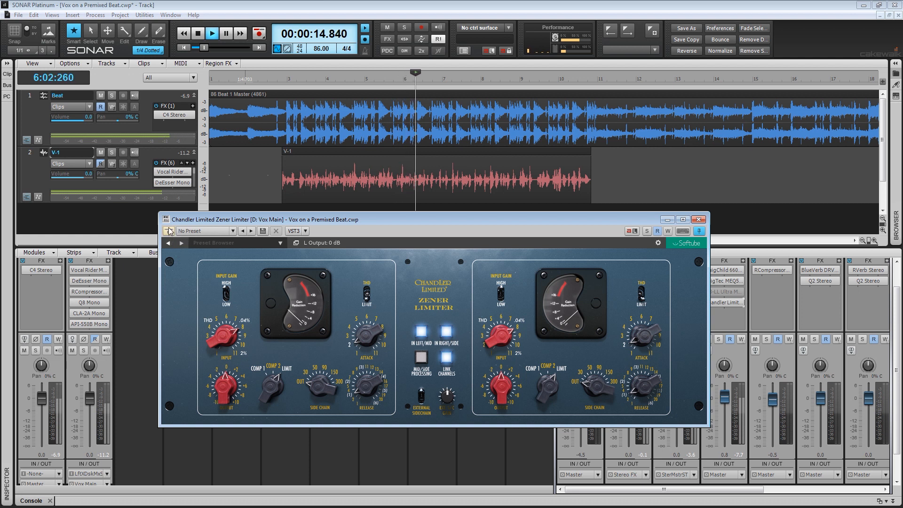